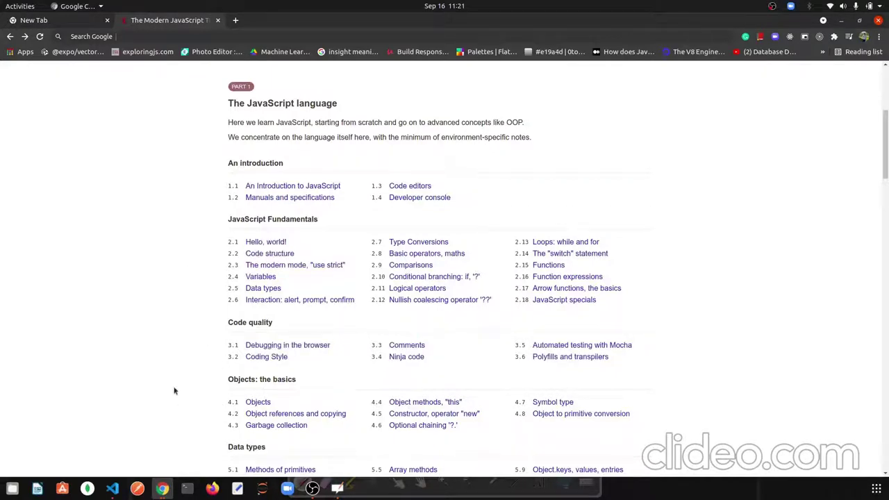
{"action": "scroll", "coordinate": [175, 391], "scroll_direction": "down", "scroll_amount": 2}
{"action": "scroll", "coordinate": [175, 391], "scroll_direction": "down", "scroll_amount": 3}
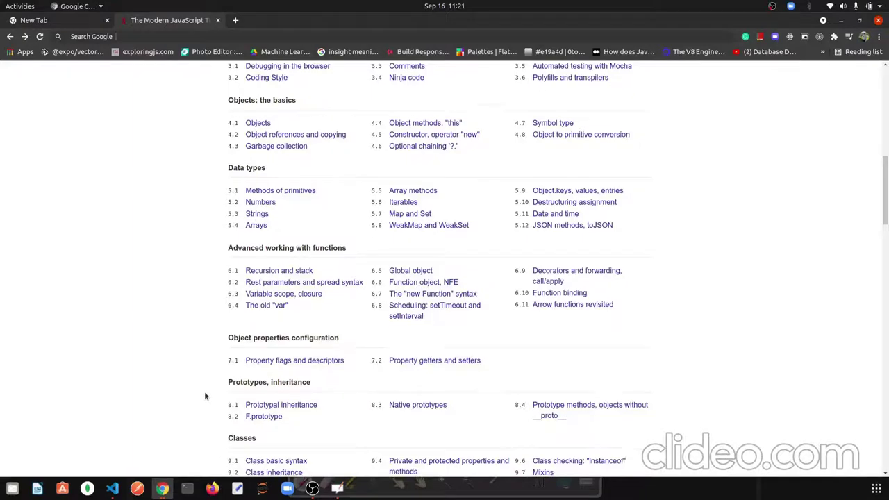
{"action": "scroll", "coordinate": [205, 396], "scroll_direction": "down", "scroll_amount": 5}
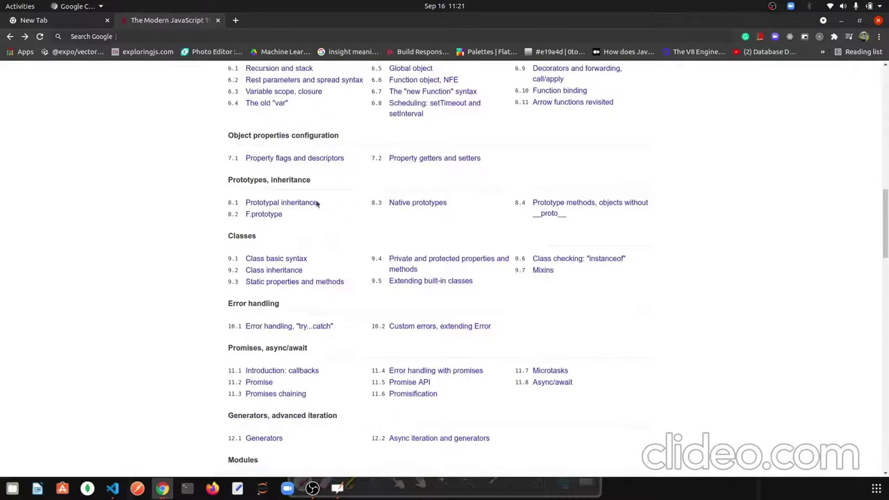
{"action": "left_click_drag", "start_coordinate": [205, 258], "coordinate": [207, 296]}
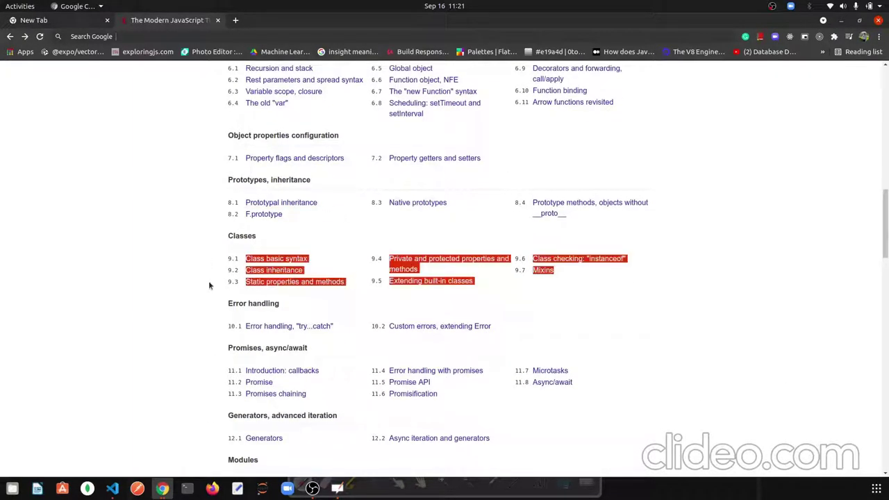
{"action": "left_click", "coordinate": [207, 323]}
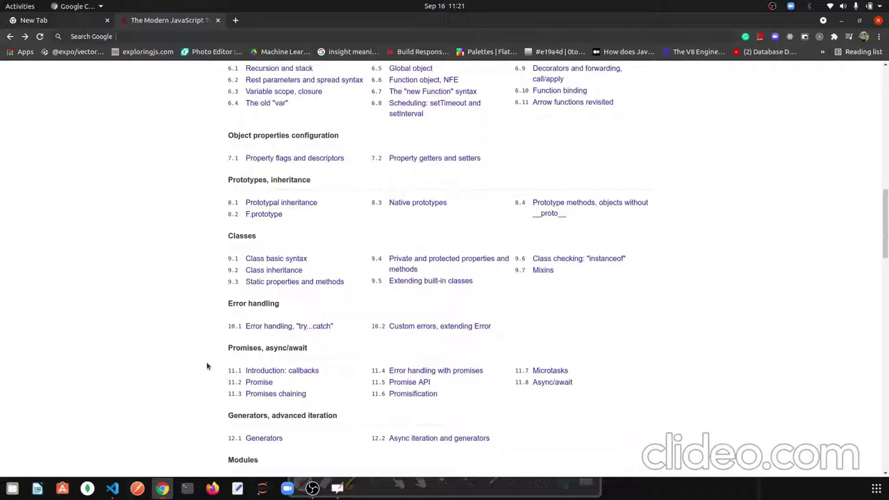
{"action": "left_click_drag", "start_coordinate": [207, 366], "coordinate": [217, 414]}
{"action": "left_click", "coordinate": [217, 446]}
{"action": "triple_click", "coordinate": [217, 446]}
{"action": "scroll", "coordinate": [190, 424], "scroll_direction": "down", "scroll_amount": 3}
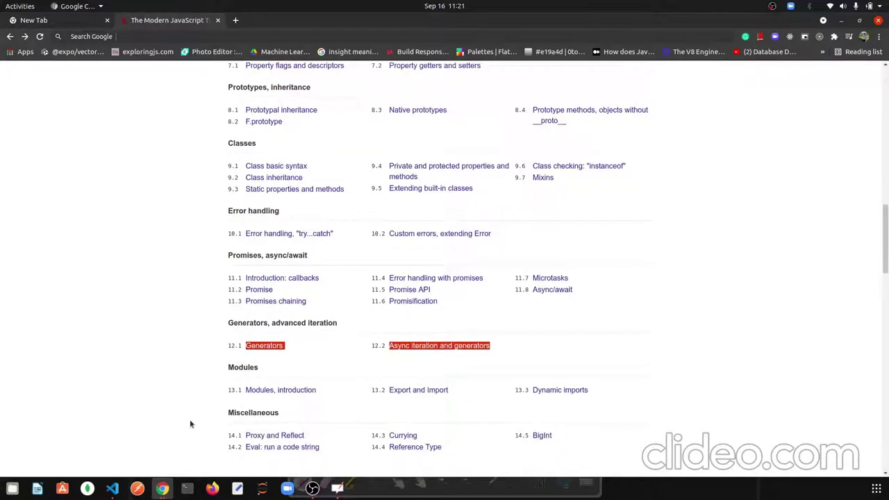
{"action": "left_click_drag", "start_coordinate": [212, 382], "coordinate": [210, 401]}
{"action": "triple_click", "coordinate": [211, 405]}
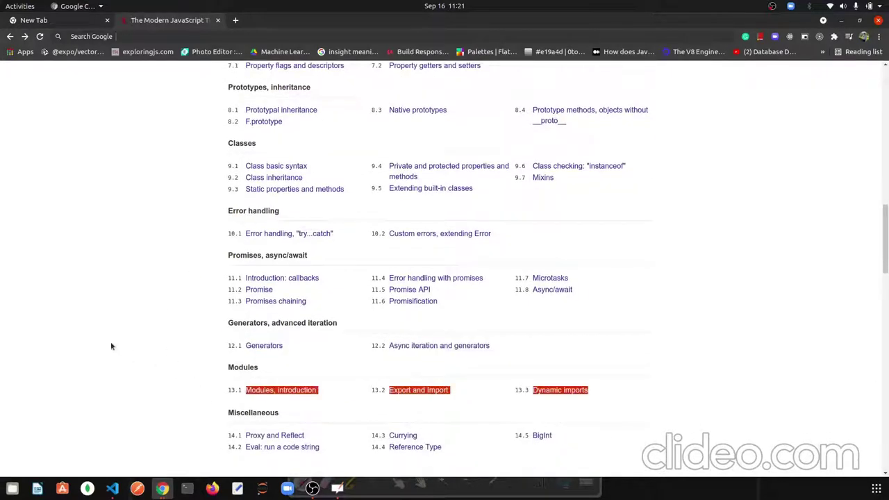
{"action": "left_click", "coordinate": [133, 318]}
{"action": "scroll", "coordinate": [134, 318], "scroll_direction": "up", "scroll_amount": 3}
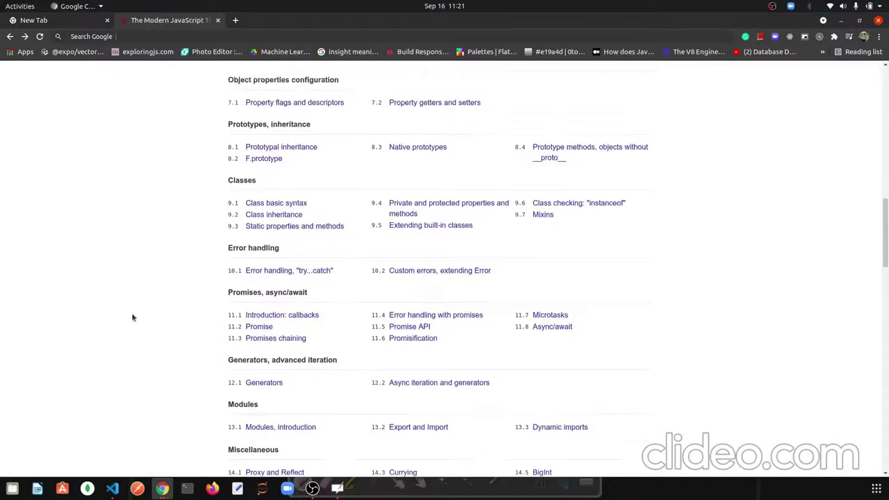
{"action": "scroll", "coordinate": [134, 318], "scroll_direction": "up", "scroll_amount": 7}
{"action": "scroll", "coordinate": [133, 318], "scroll_direction": "up", "scroll_amount": 6}
{"action": "scroll", "coordinate": [133, 318], "scroll_direction": "up", "scroll_amount": 3}
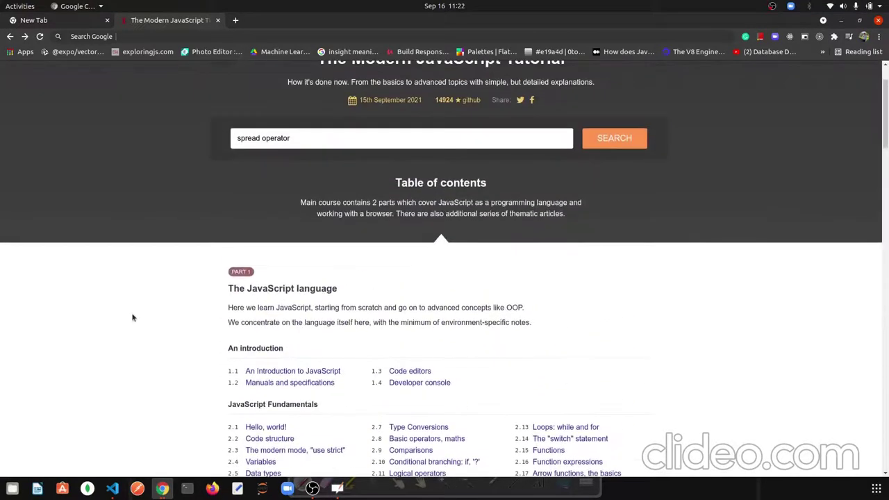
{"action": "scroll", "coordinate": [134, 318], "scroll_direction": "down", "scroll_amount": 1}
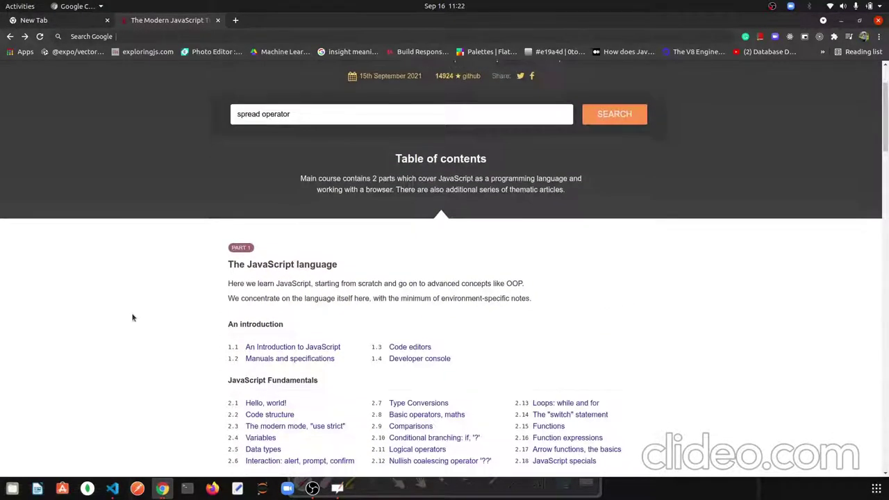
{"action": "scroll", "coordinate": [133, 318], "scroll_direction": "down", "scroll_amount": 2}
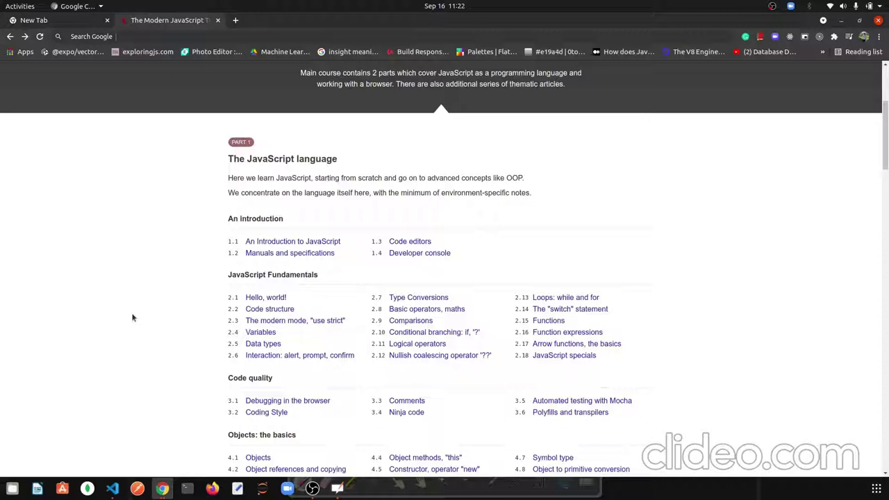
Open a new Chrome tab and run a Google search for 'vs code'.
{"action": "left_click", "coordinate": [236, 20]}
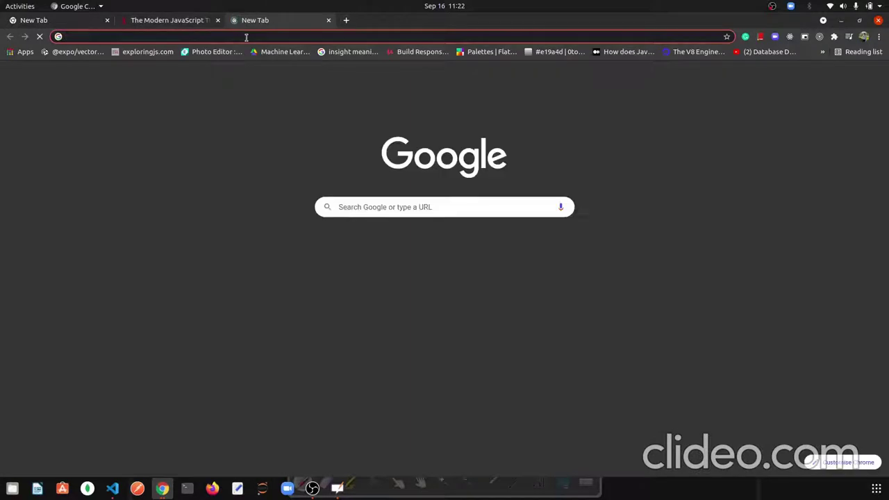
{"action": "type", "text": "vs c"}
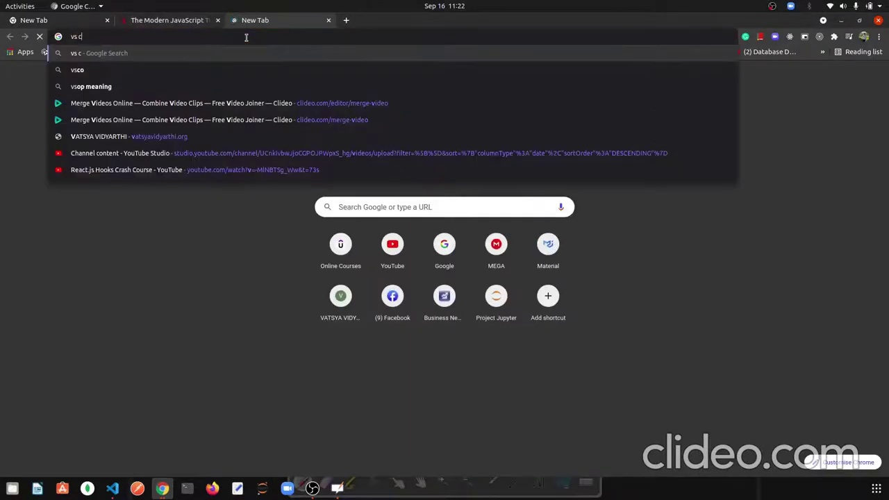
{"action": "type", "text": "ode"}
{"action": "key", "text": "Return"}
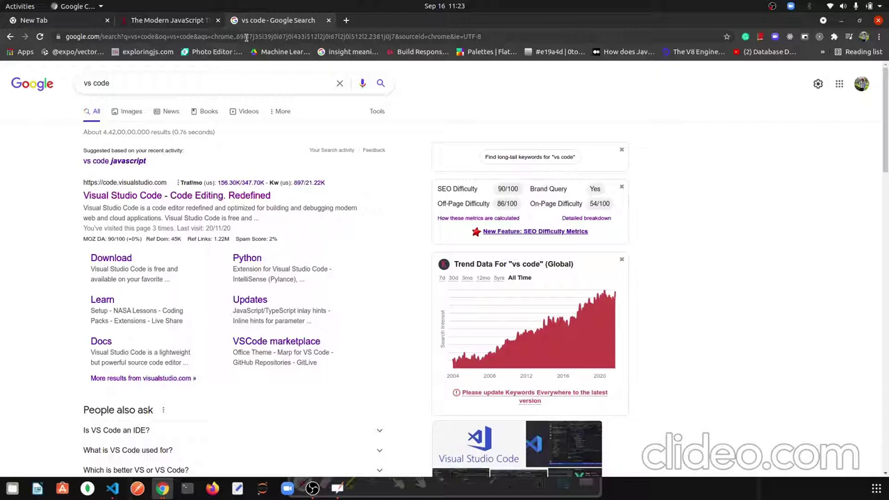
Open code.visualstudio.com from the search results, then switch to the desktop Visual Studio Code window.
{"action": "left_click", "coordinate": [138, 80]}
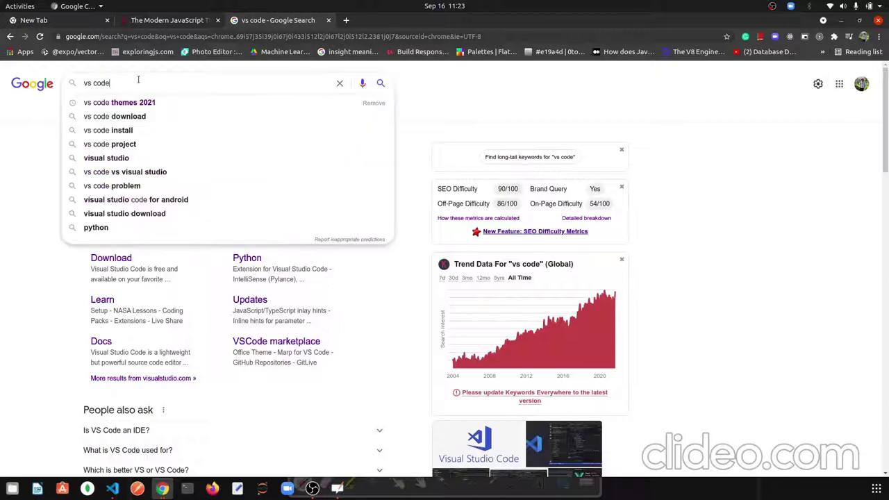
{"action": "left_click", "coordinate": [42, 221]}
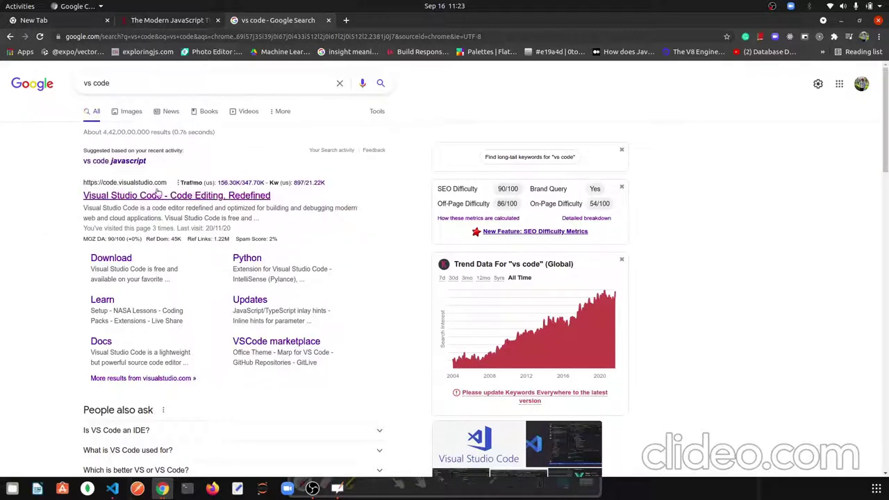
{"action": "left_click", "coordinate": [159, 195]}
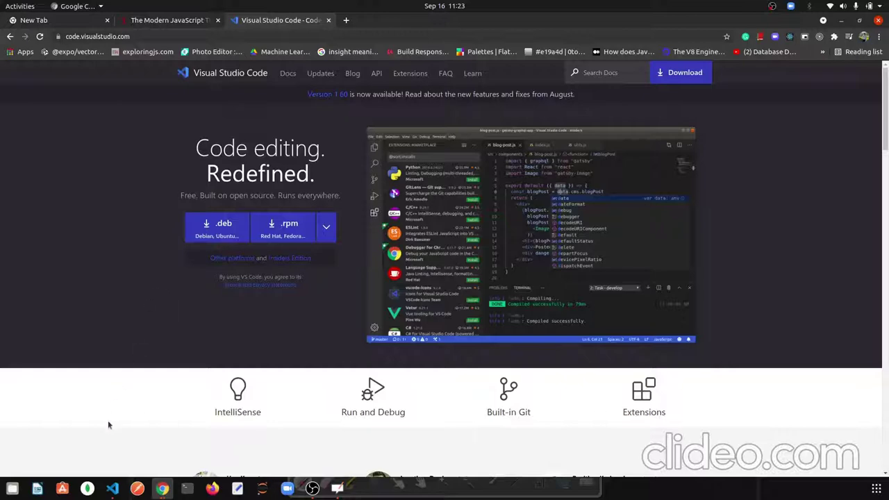
{"action": "left_click", "coordinate": [112, 489]}
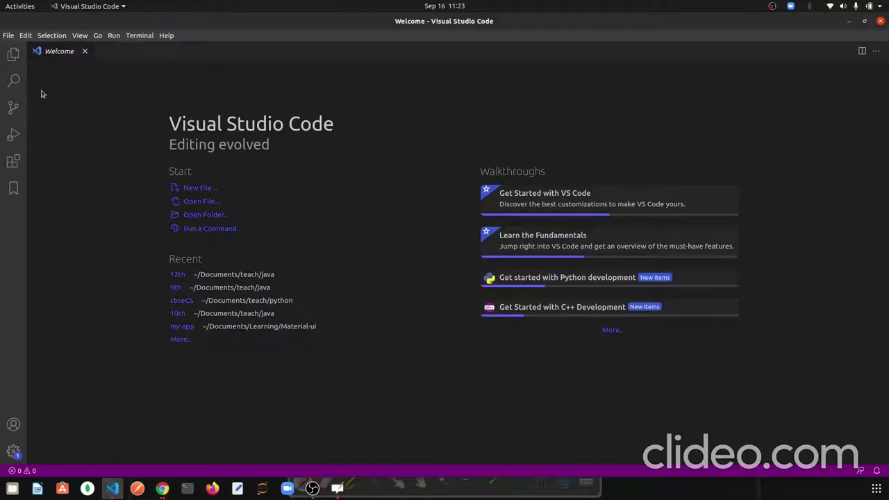
Move the side bar from Extensions to Explorer, where only the Welcome page is open, then open the File menu.
{"action": "left_click", "coordinate": [12, 163]}
{"action": "left_click", "coordinate": [11, 163]}
{"action": "left_click", "coordinate": [13, 161]}
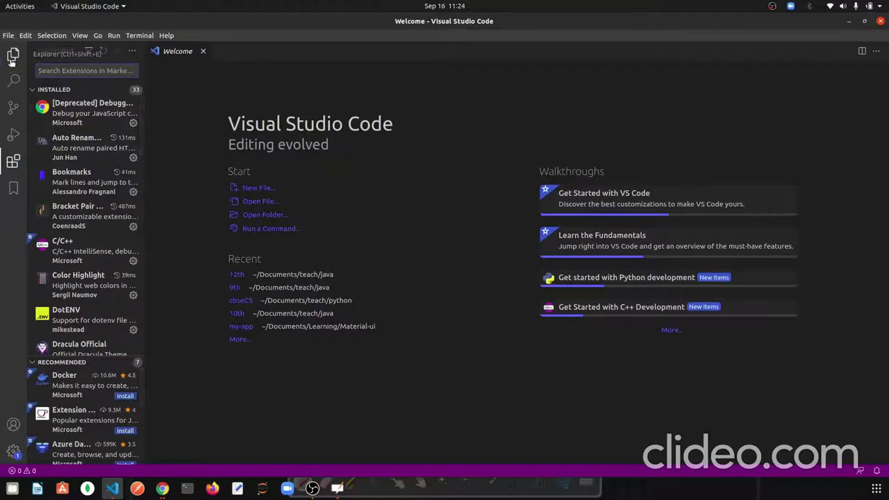
{"action": "left_click", "coordinate": [12, 59]}
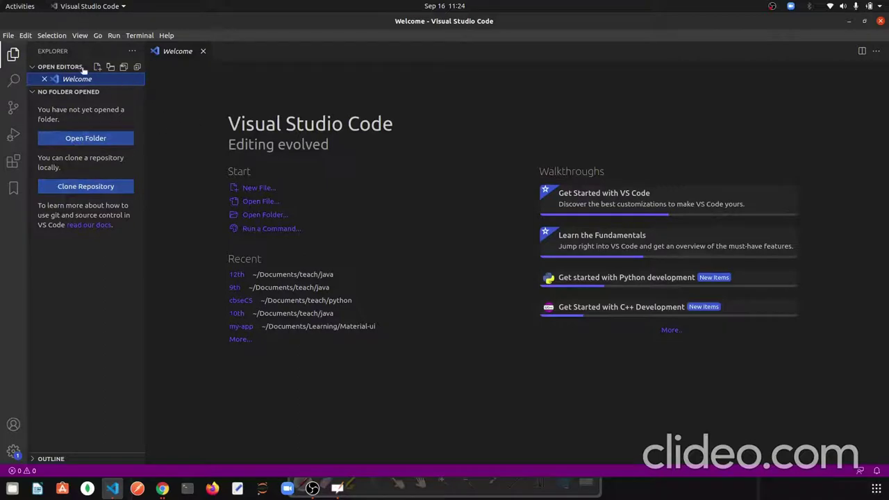
{"action": "left_click", "coordinate": [8, 35]}
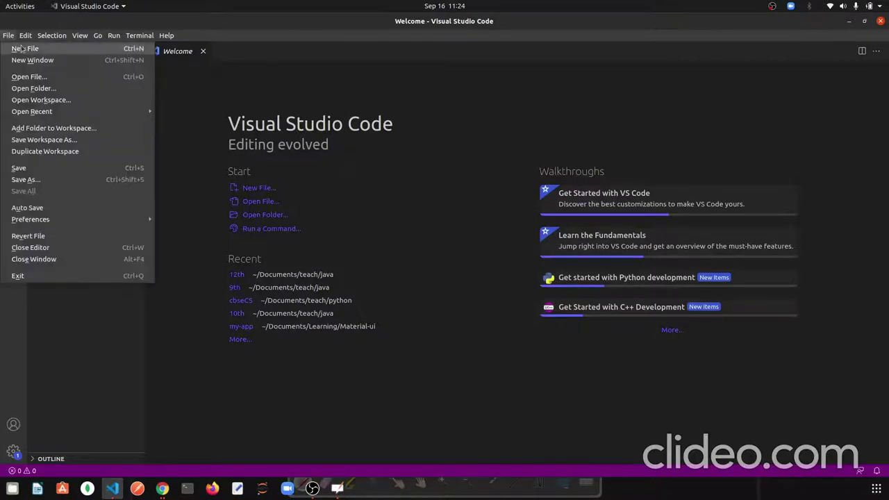
Create the empty Untitled-1 file via New File, then close the Extensions side bar to widen the editor.
{"action": "left_click", "coordinate": [21, 49]}
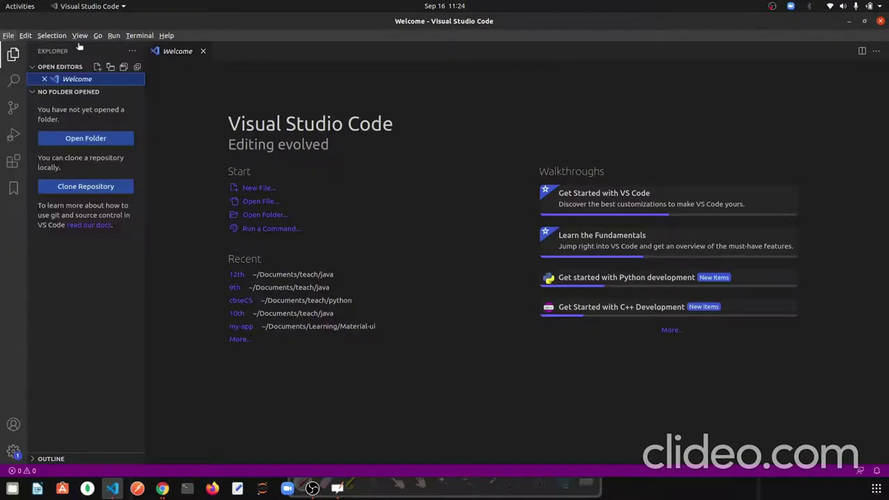
{"action": "left_click", "coordinate": [13, 161]}
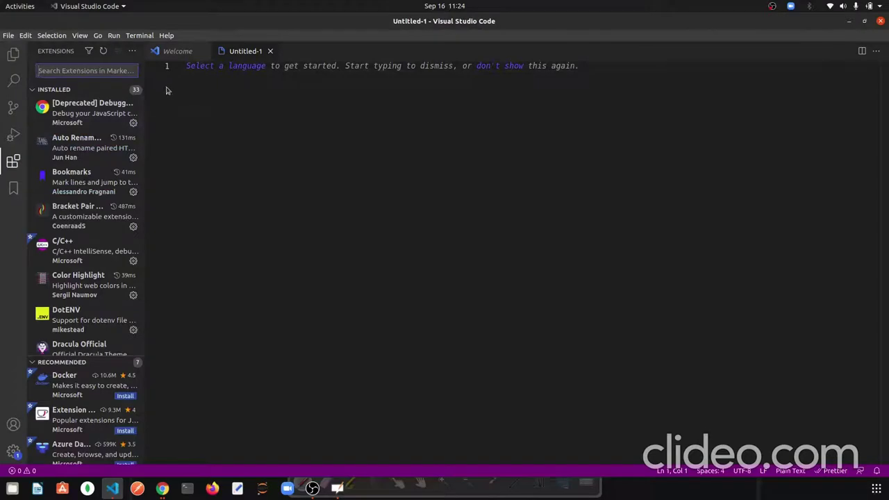
{"action": "left_click", "coordinate": [110, 70]}
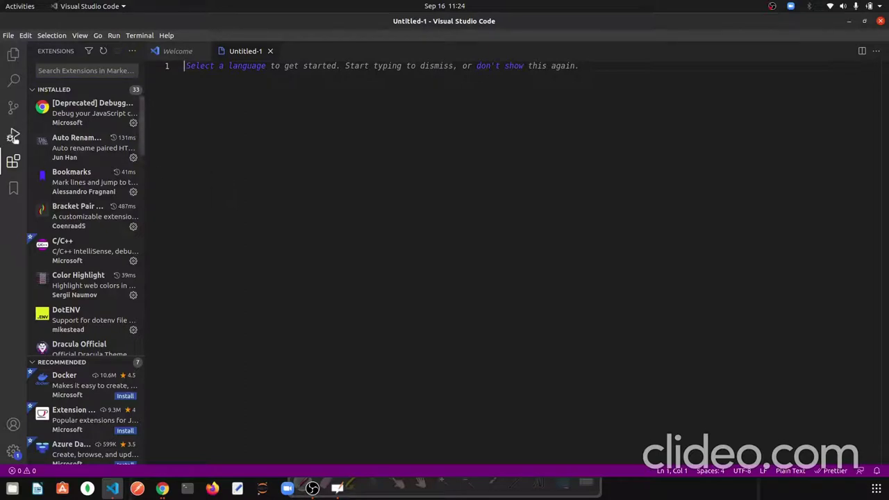
{"action": "left_click", "coordinate": [15, 160]}
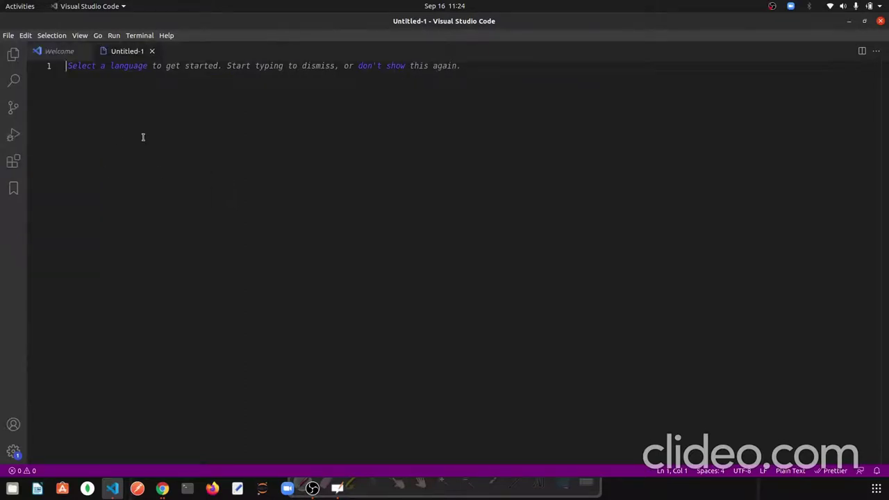